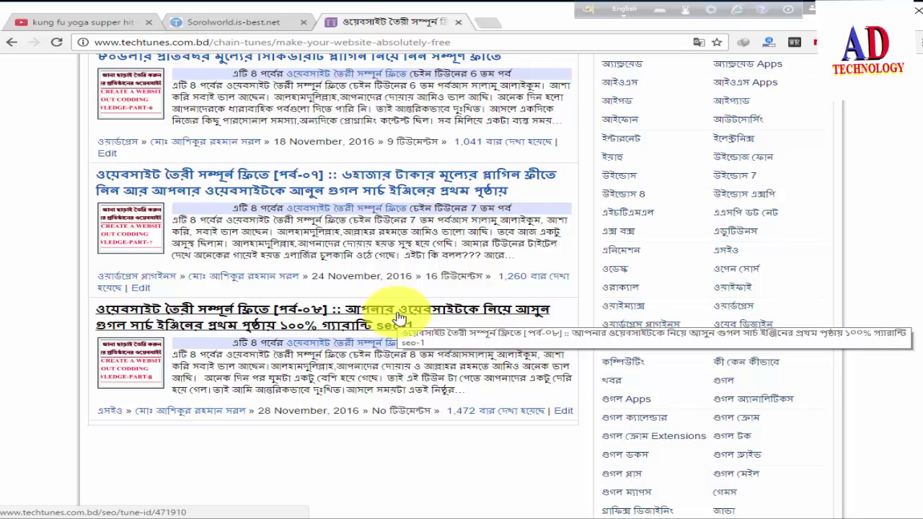
# - Switch to the sorolworld.is-best.net site and open its WordPress admin dashboard
pyautogui.click(241, 27)
pyautogui.scroll(-1, 806, 399)
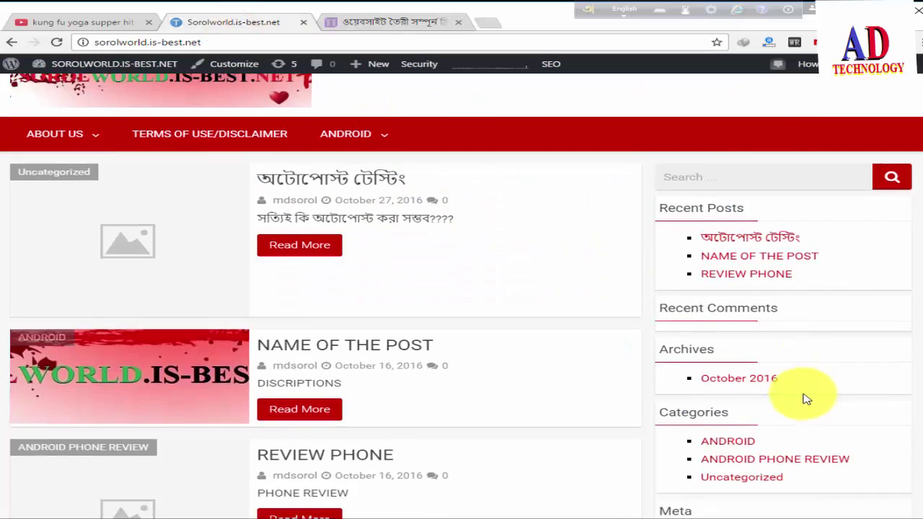
pyautogui.scroll(-3, 803, 395)
pyautogui.scroll(3, 185, 144)
pyautogui.moveTo(106, 76)
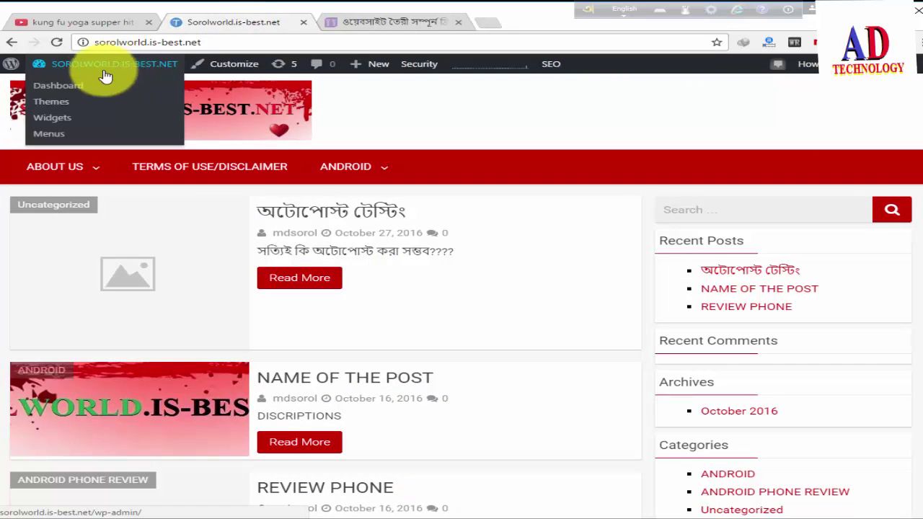
pyautogui.click(66, 87)
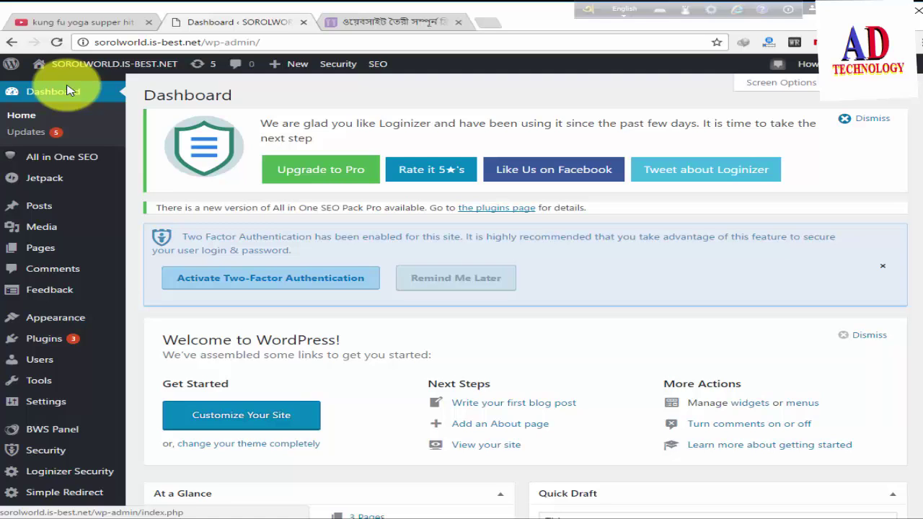
# - Deactivate the All In One SEO Pack Pro plugin in the list of installed plugins
pyautogui.moveTo(119, 326)
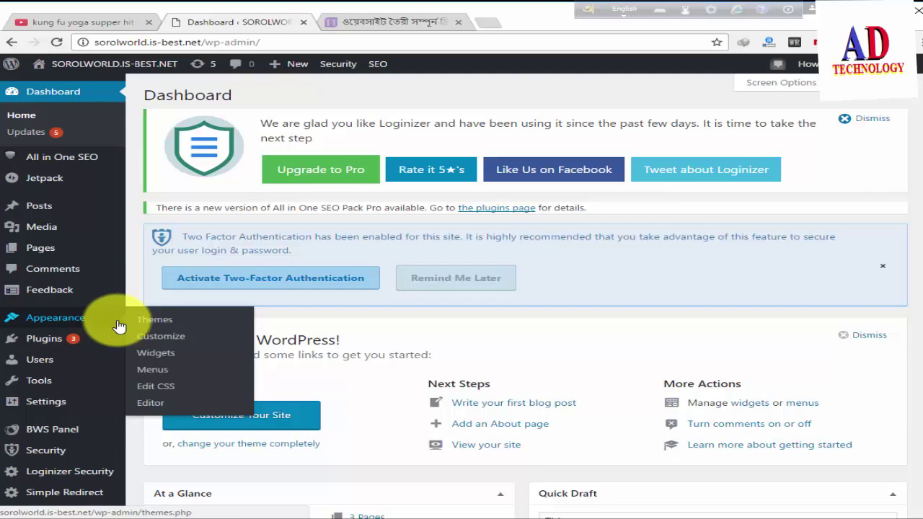
pyautogui.moveTo(45, 342)
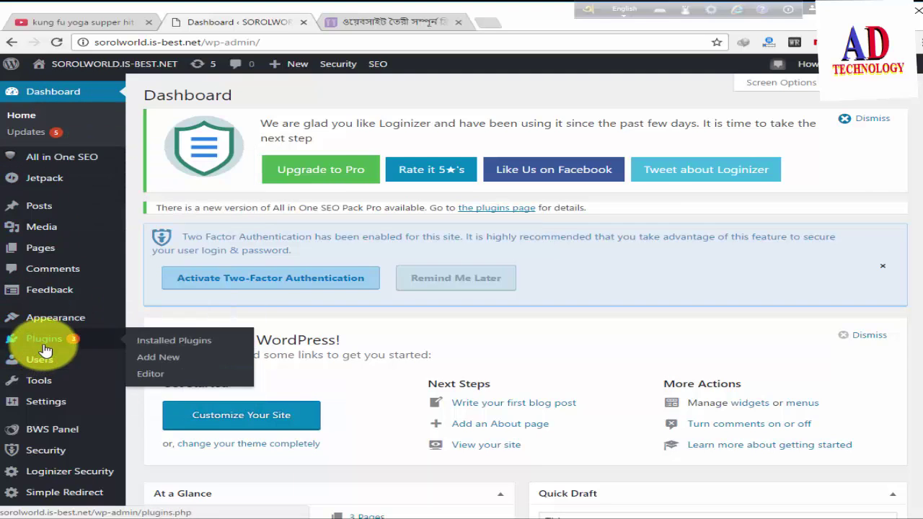
pyautogui.click(180, 342)
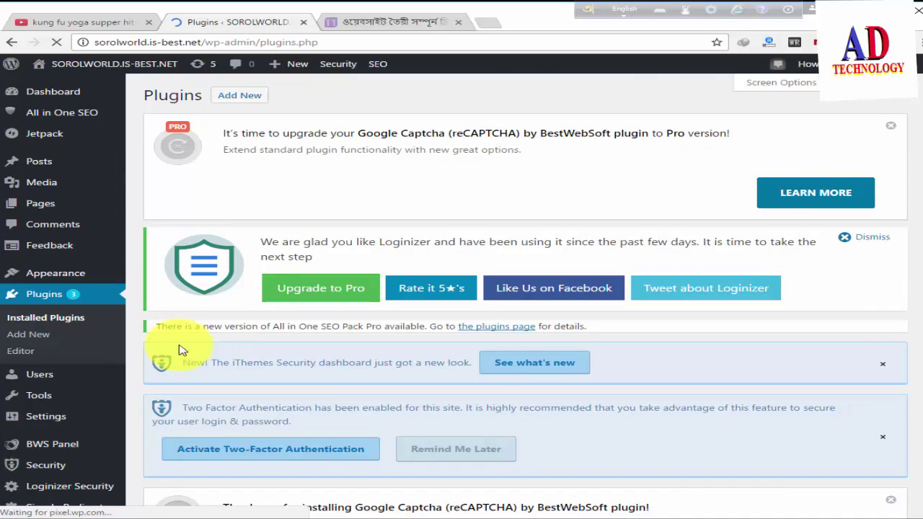
pyautogui.scroll(-5, 181, 349)
pyautogui.scroll(-3, 182, 348)
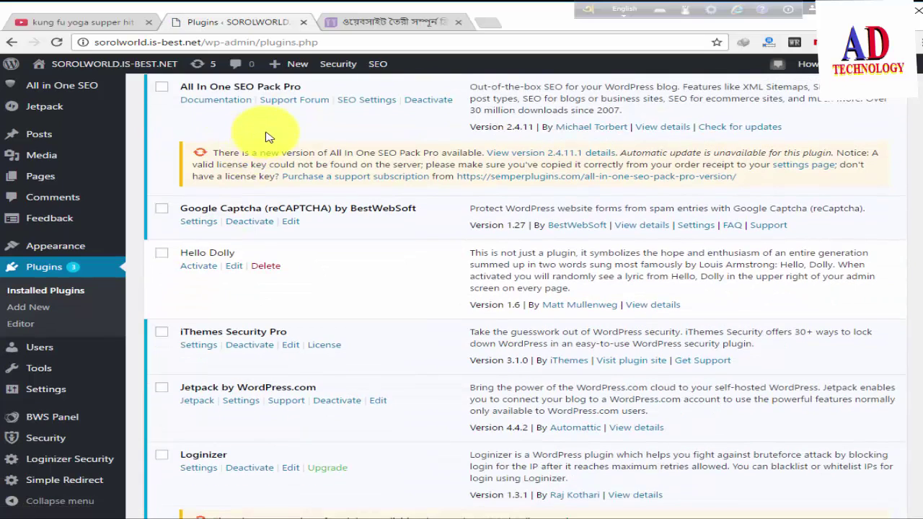
pyautogui.click(440, 101)
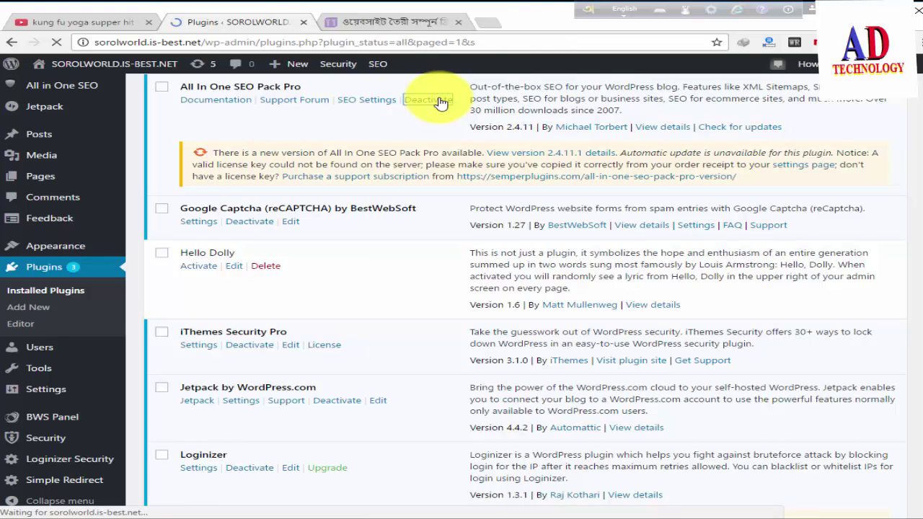
# - Delete the deactivated All In One SEO Pack Pro plugin and confirm the deletion
pyautogui.scroll(-10, 298, 391)
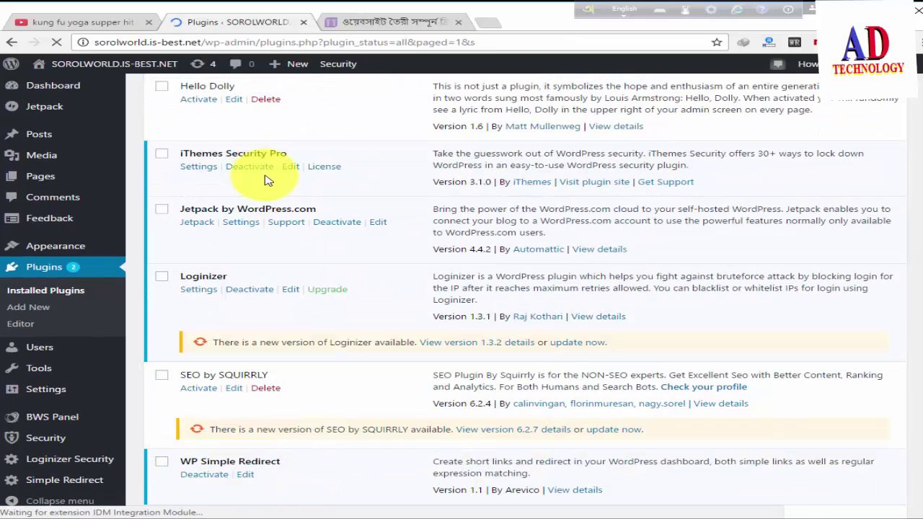
pyautogui.scroll(3, 261, 180)
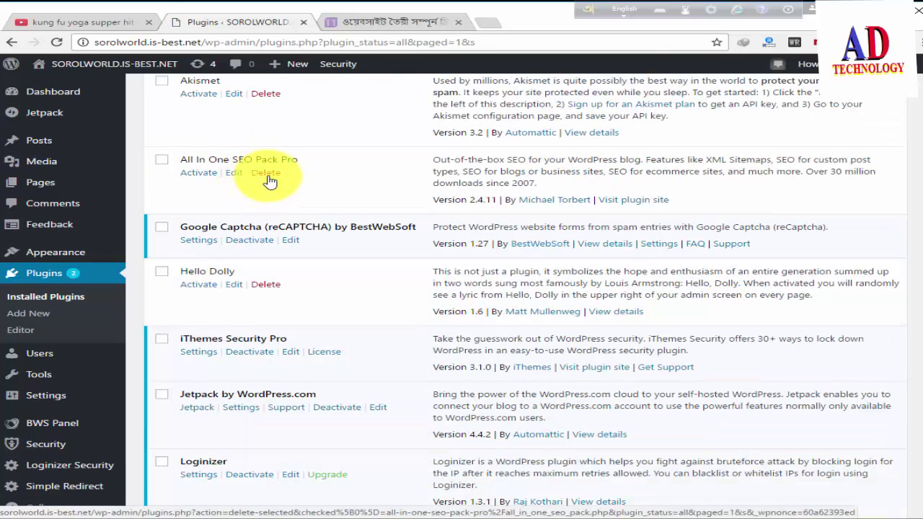
pyautogui.click(267, 176)
pyautogui.click(530, 116)
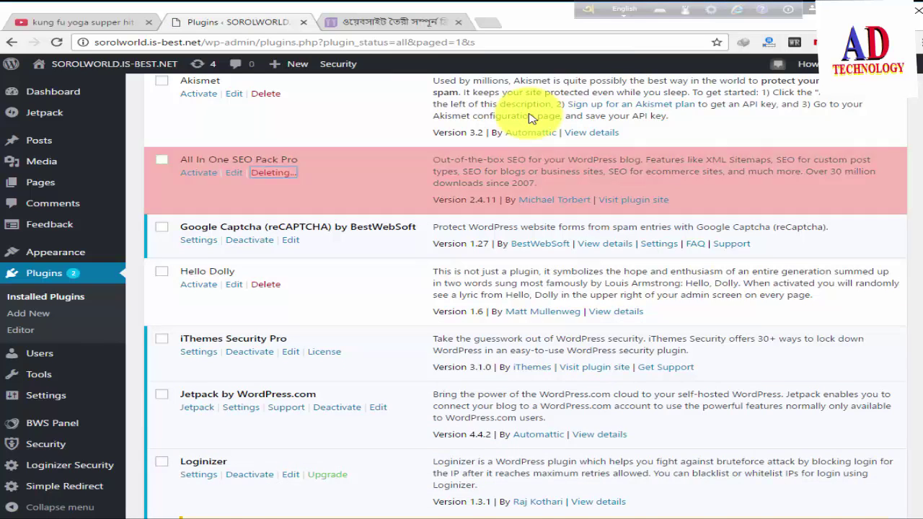
# - Start adding a new plugin and bring up the form for uploading a plugin archive
pyautogui.scroll(3, 288, 161)
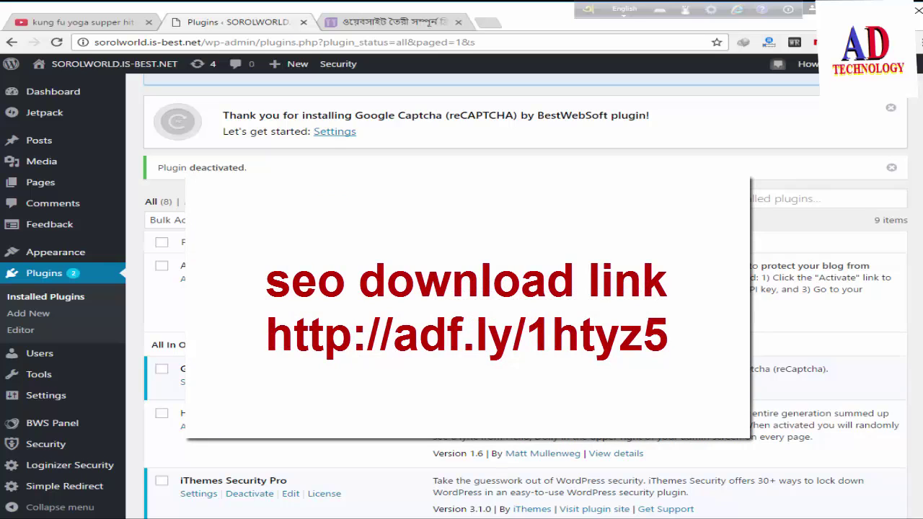
pyautogui.scroll(3, 166, 247)
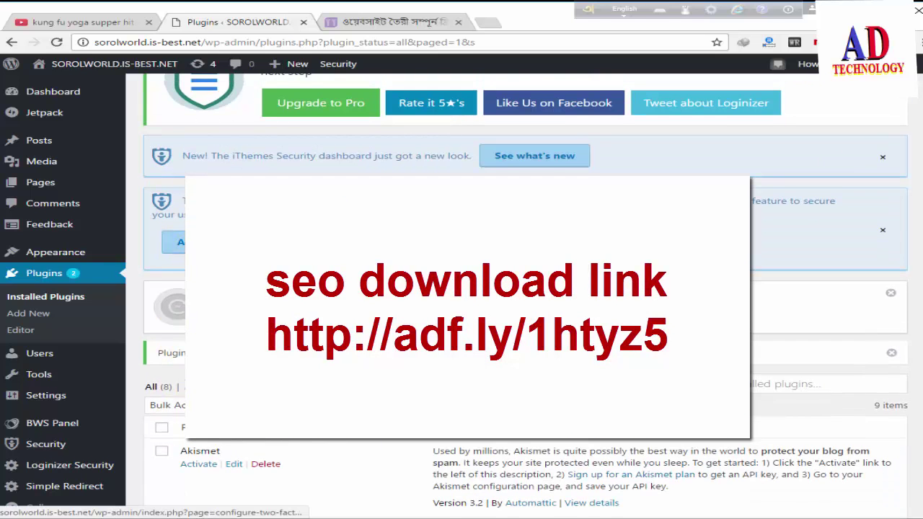
pyautogui.scroll(3, 206, 134)
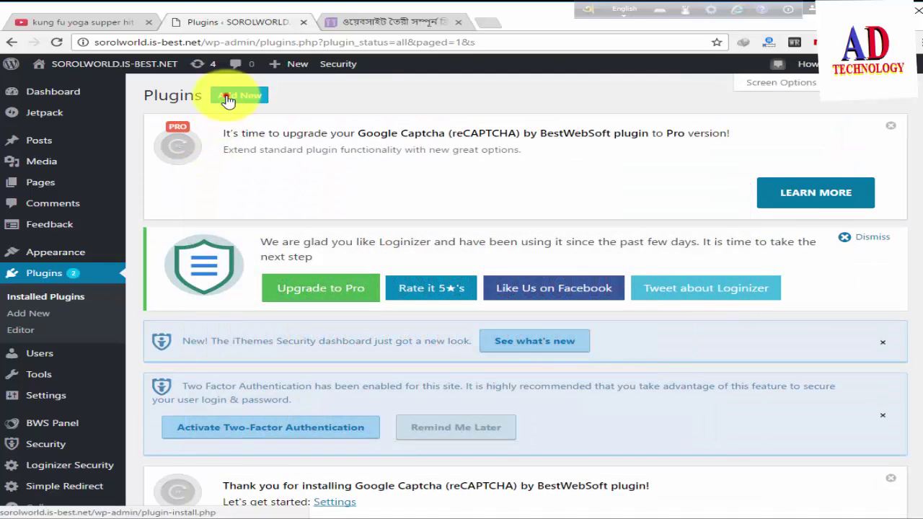
pyautogui.click(228, 100)
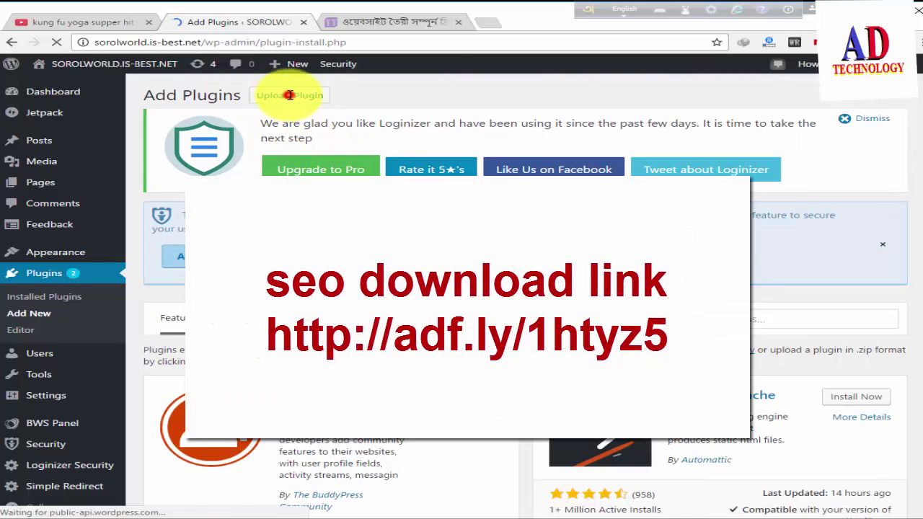
pyautogui.click(289, 96)
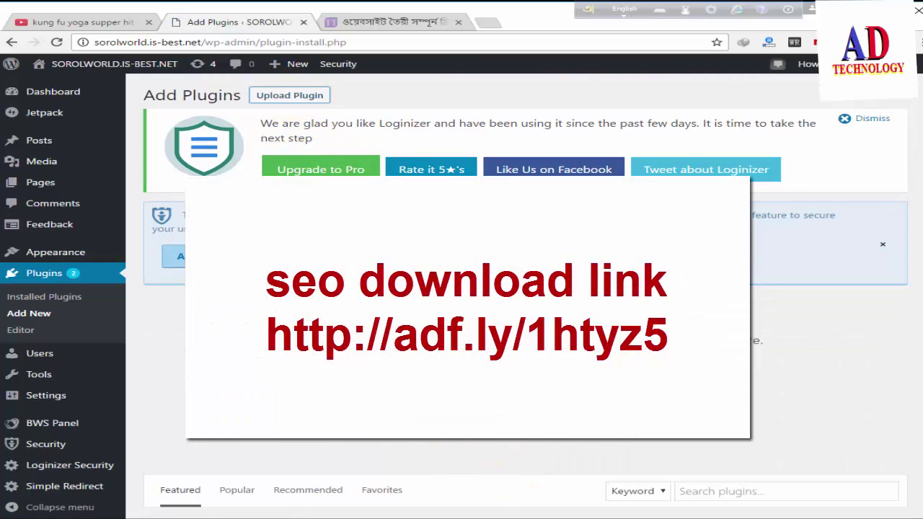
# - Choose the archive aioseop-pro-2.4.11.1 from the video folder on drive E and install the plugin from it
pyautogui.click(411, 395)
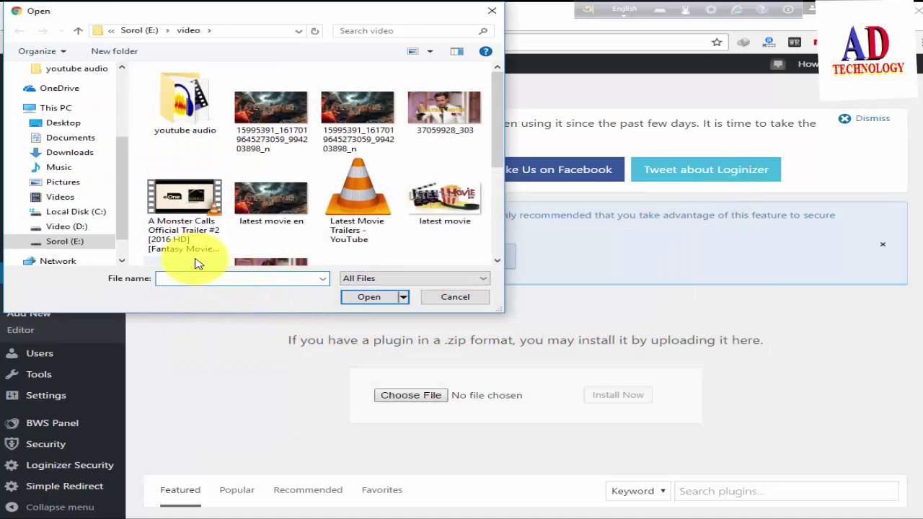
pyautogui.scroll(3, 101, 184)
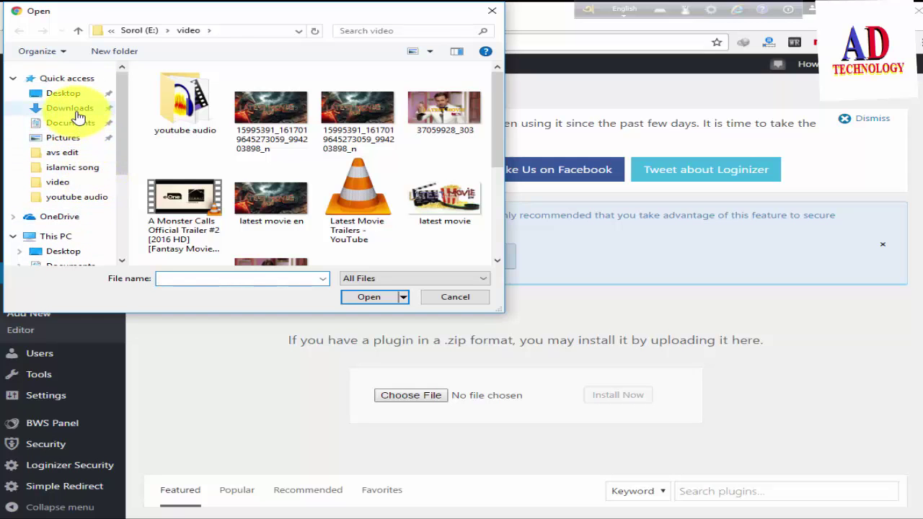
pyautogui.click(76, 116)
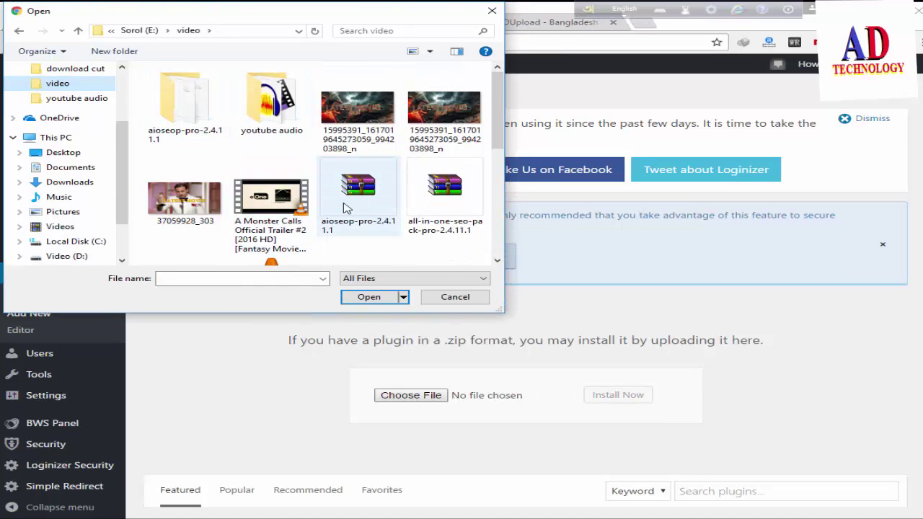
pyautogui.click(353, 208)
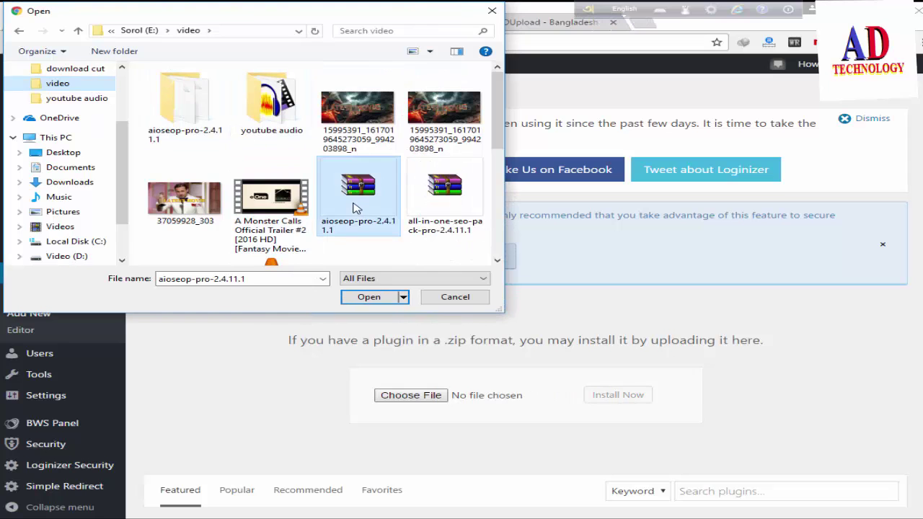
pyautogui.click(367, 298)
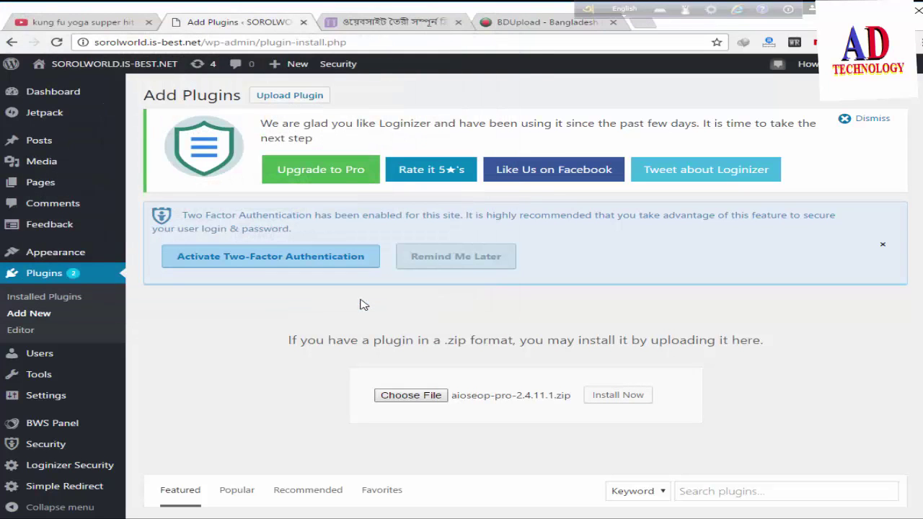
pyautogui.click(618, 397)
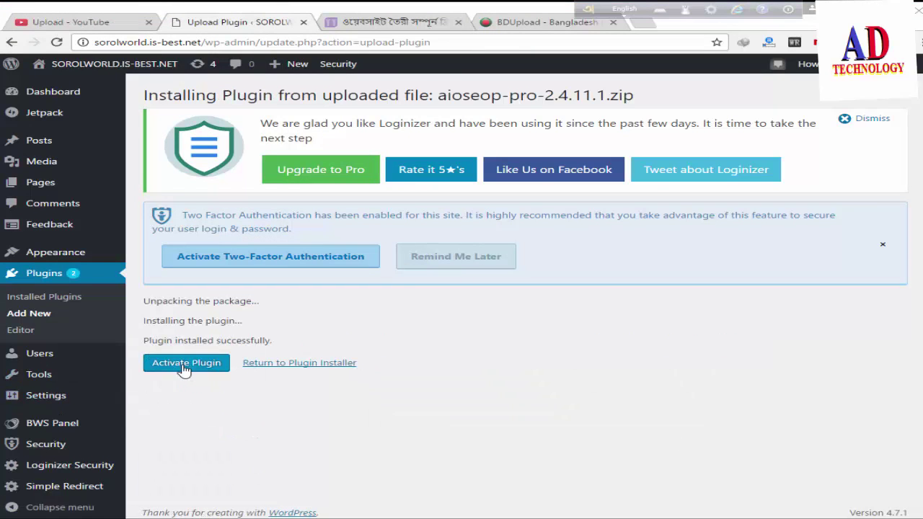
# - Activate the newly installed plugin and open the General Settings of All in One SEO
pyautogui.click(184, 366)
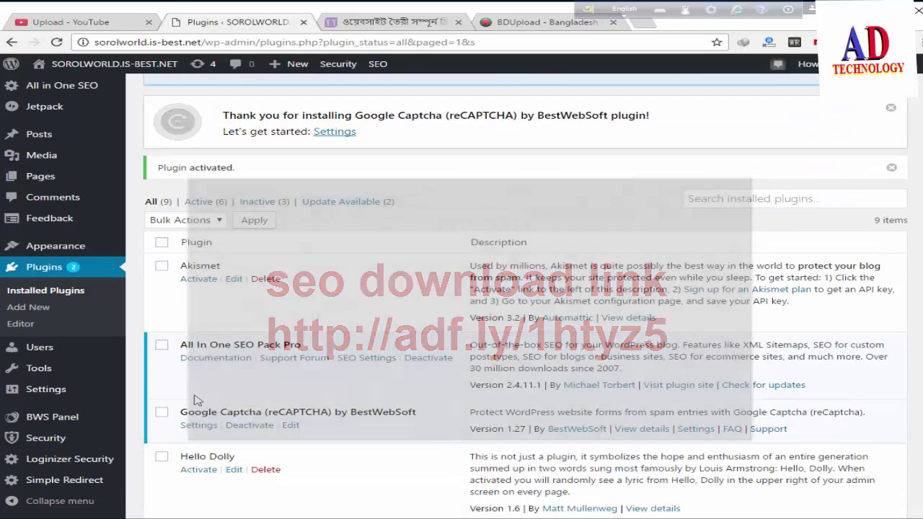
pyautogui.scroll(3, 194, 399)
pyautogui.scroll(2, 195, 398)
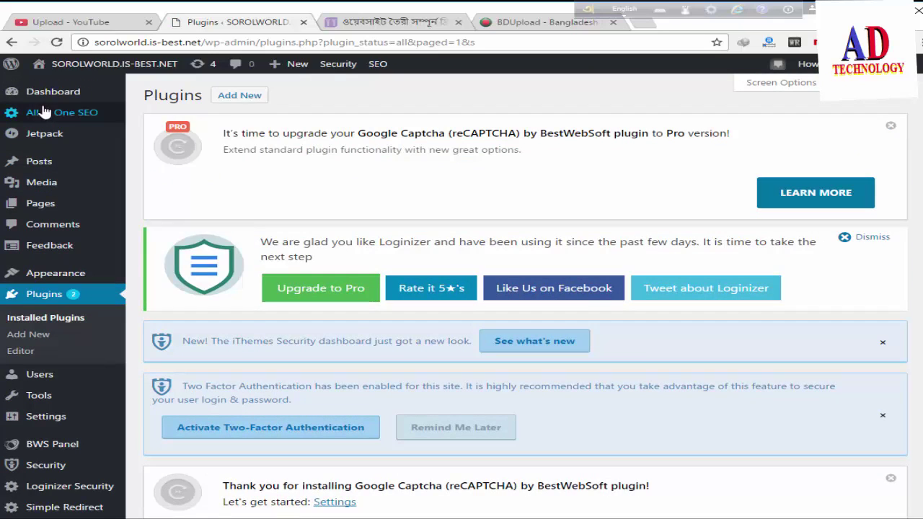
pyautogui.moveTo(106, 119)
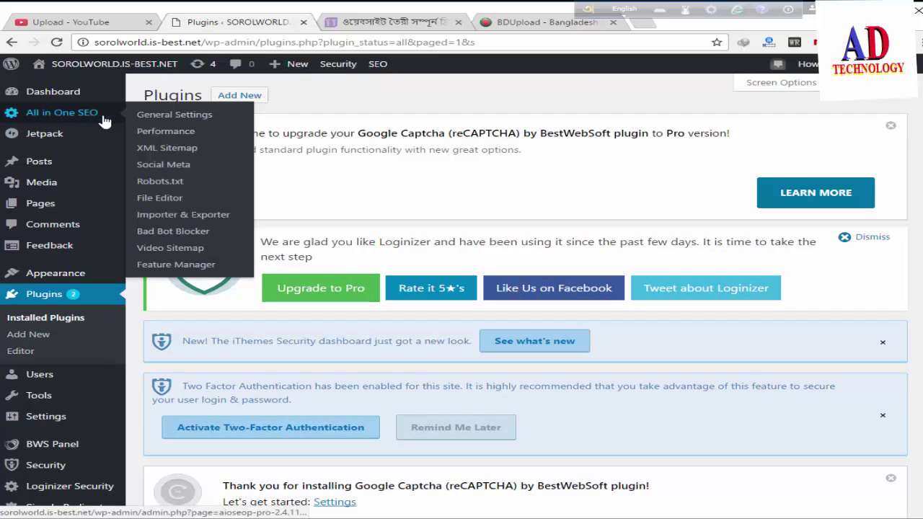
pyautogui.click(164, 117)
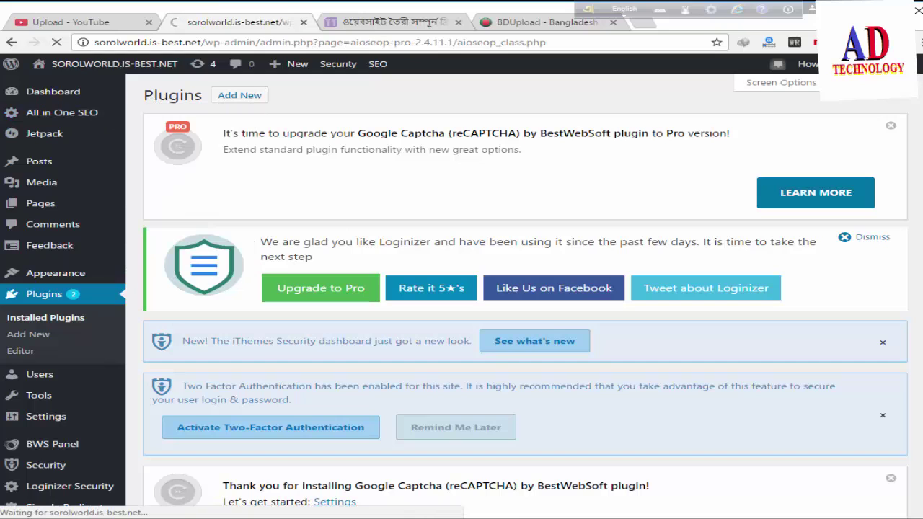
# - Switch to the Key file in Notepad and copy the primary licence key
pyautogui.click(597, 516)
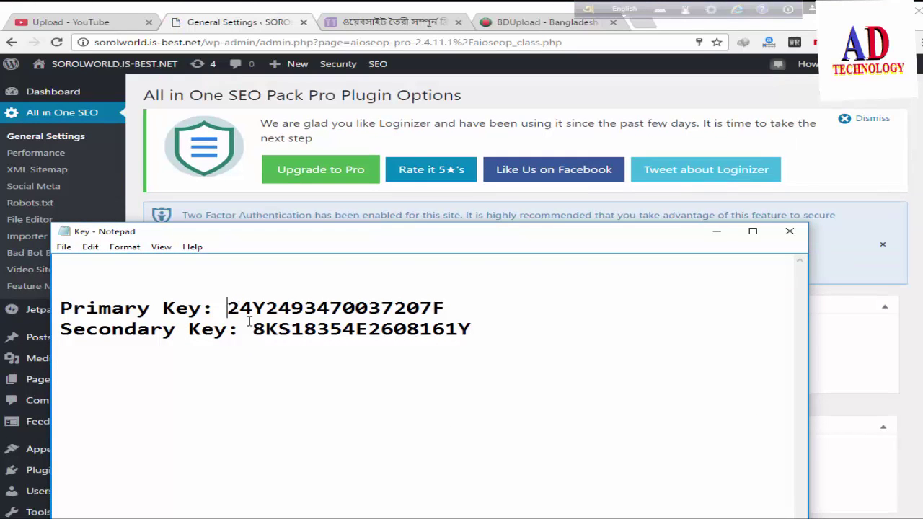
pyautogui.moveTo(228, 308); pyautogui.dragTo(445, 309)
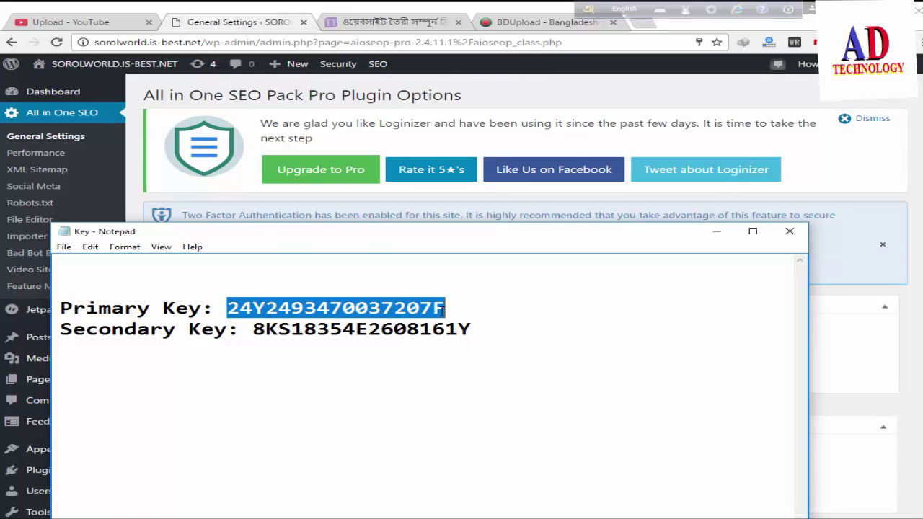
pyautogui.rightClick(370, 315)
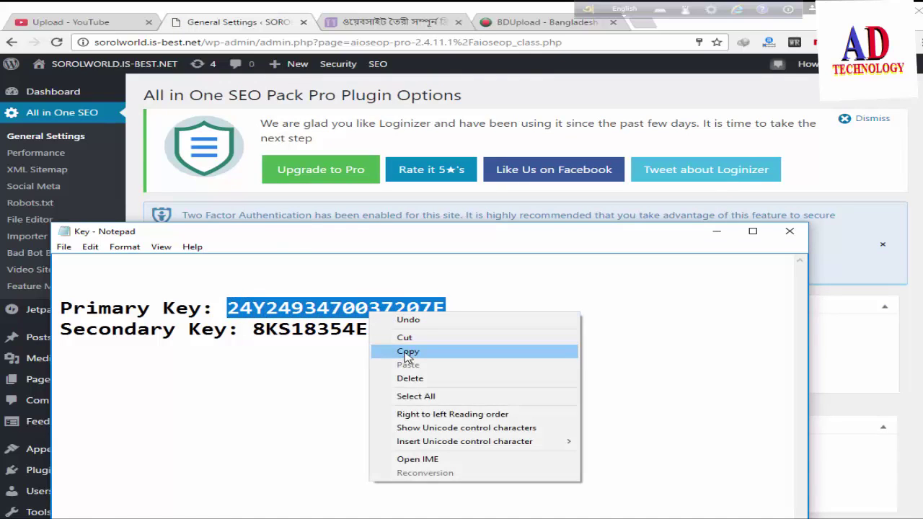
pyautogui.click(407, 353)
# - Return to the browser, replace the License Key in General Settings with the copied primary key, and update the plugin options
pyautogui.click(139, 147)
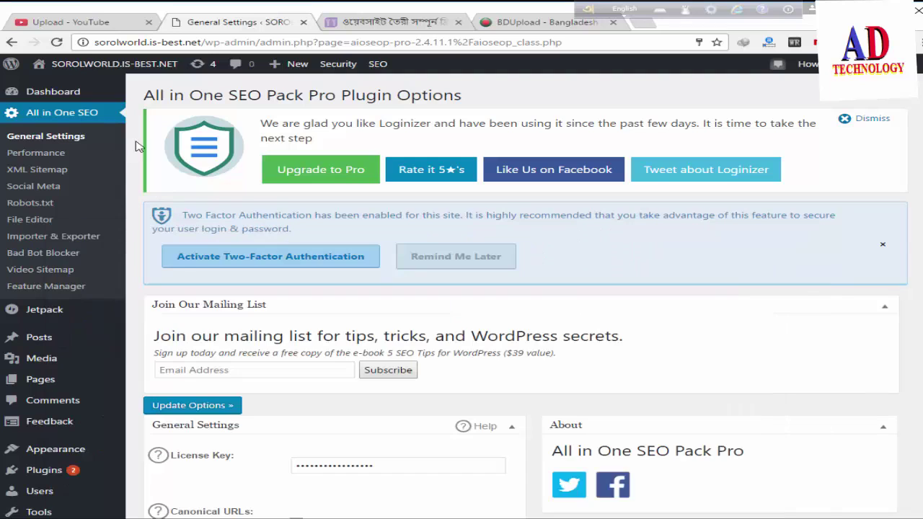
pyautogui.scroll(-3, 265, 392)
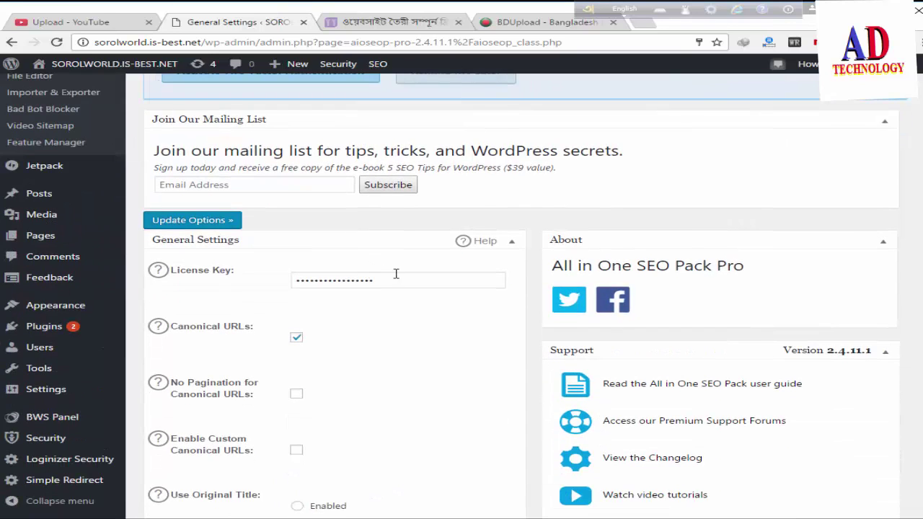
pyautogui.moveTo(397, 278); pyautogui.dragTo(291, 281)
pyautogui.rightClick(328, 281)
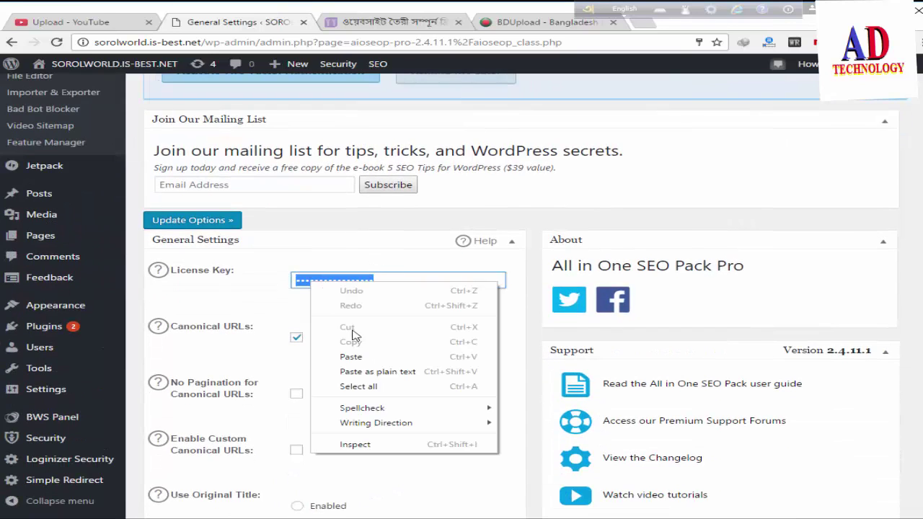
pyautogui.click(357, 355)
pyautogui.scroll(-13, 364, 359)
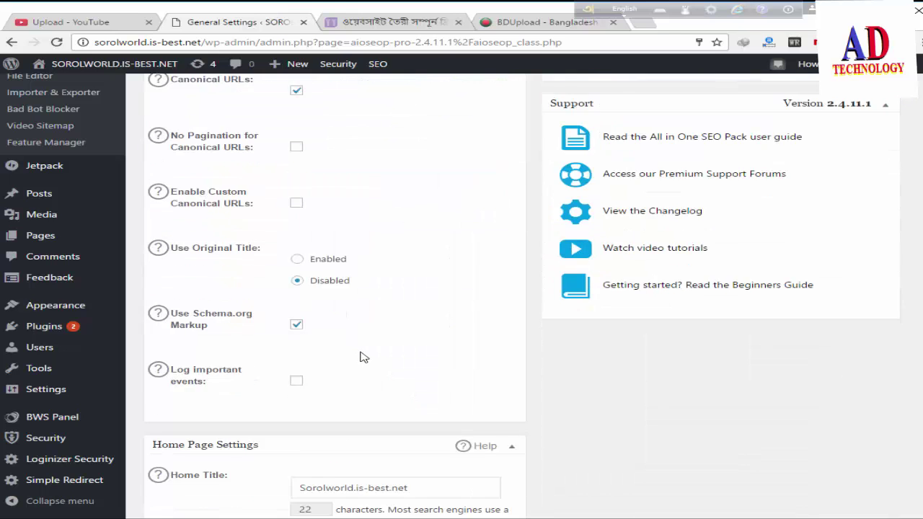
pyautogui.scroll(16, 357, 352)
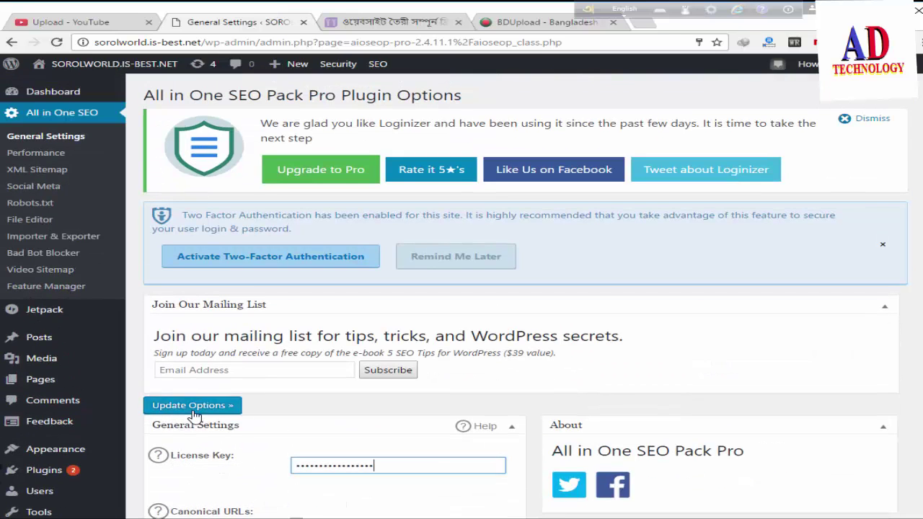
pyautogui.click(193, 407)
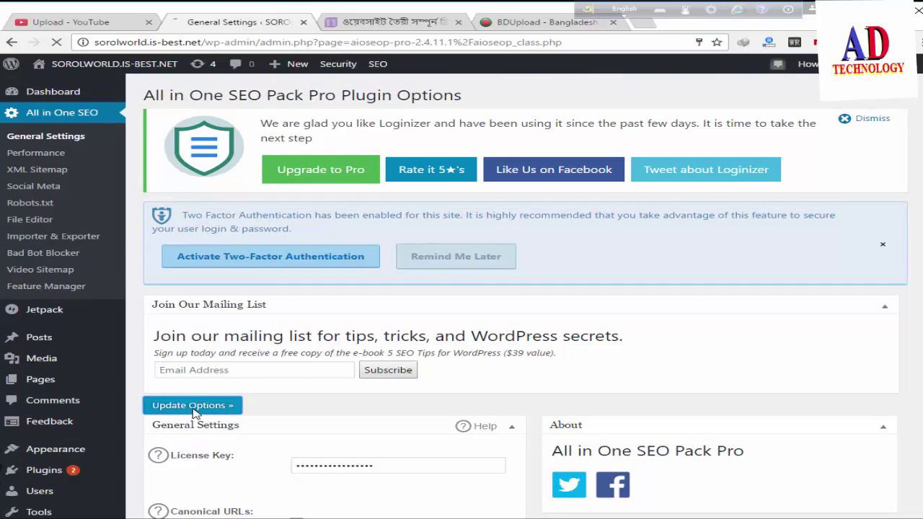